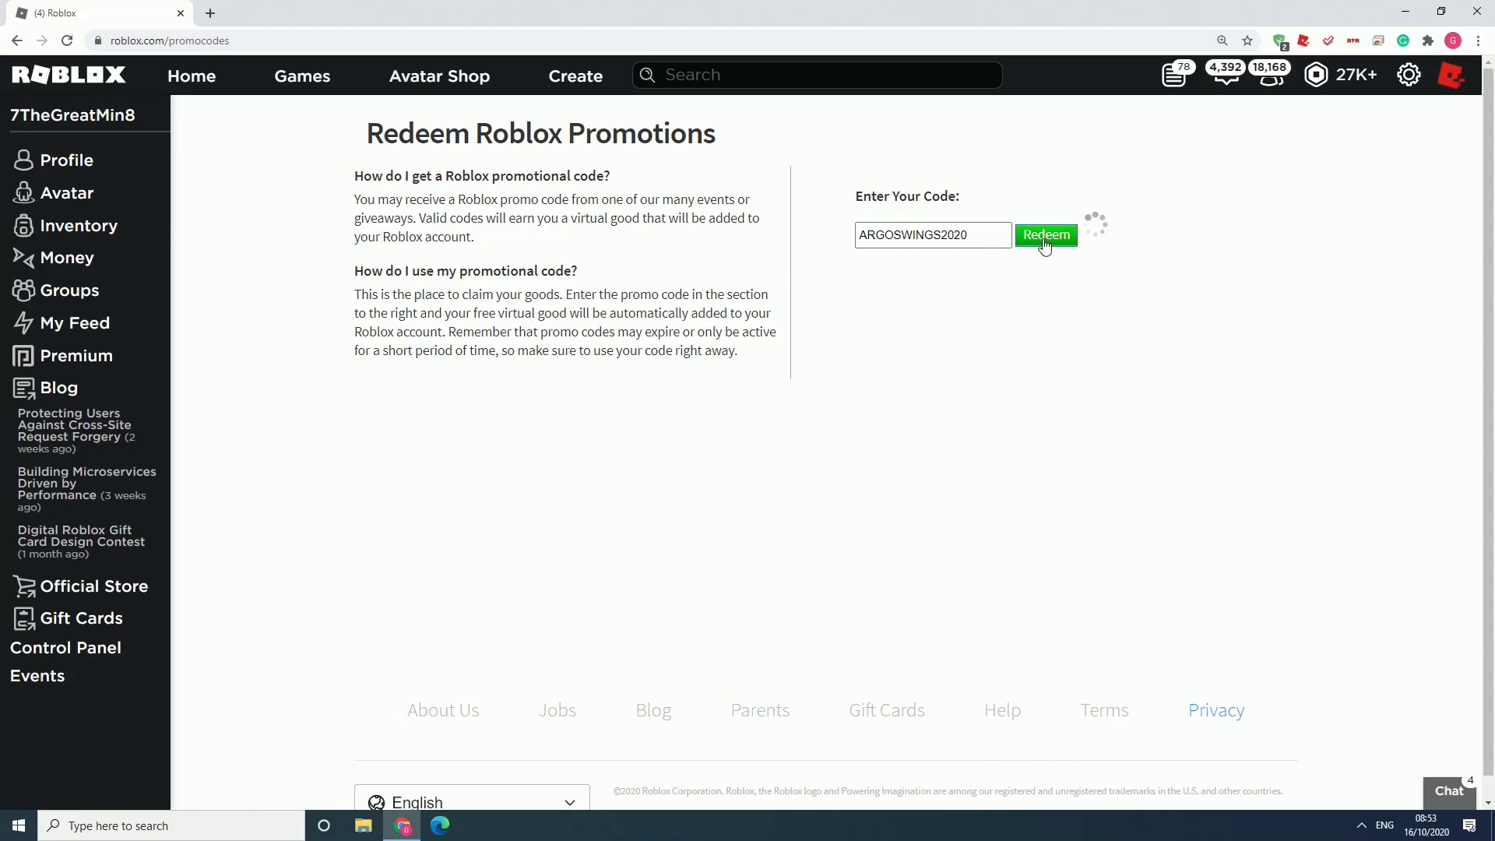
Step: Redeem promo code ARGOSWINGS2020 and confirm the success message appears
drag(879, 316, 1040, 314)
click(1100, 327)
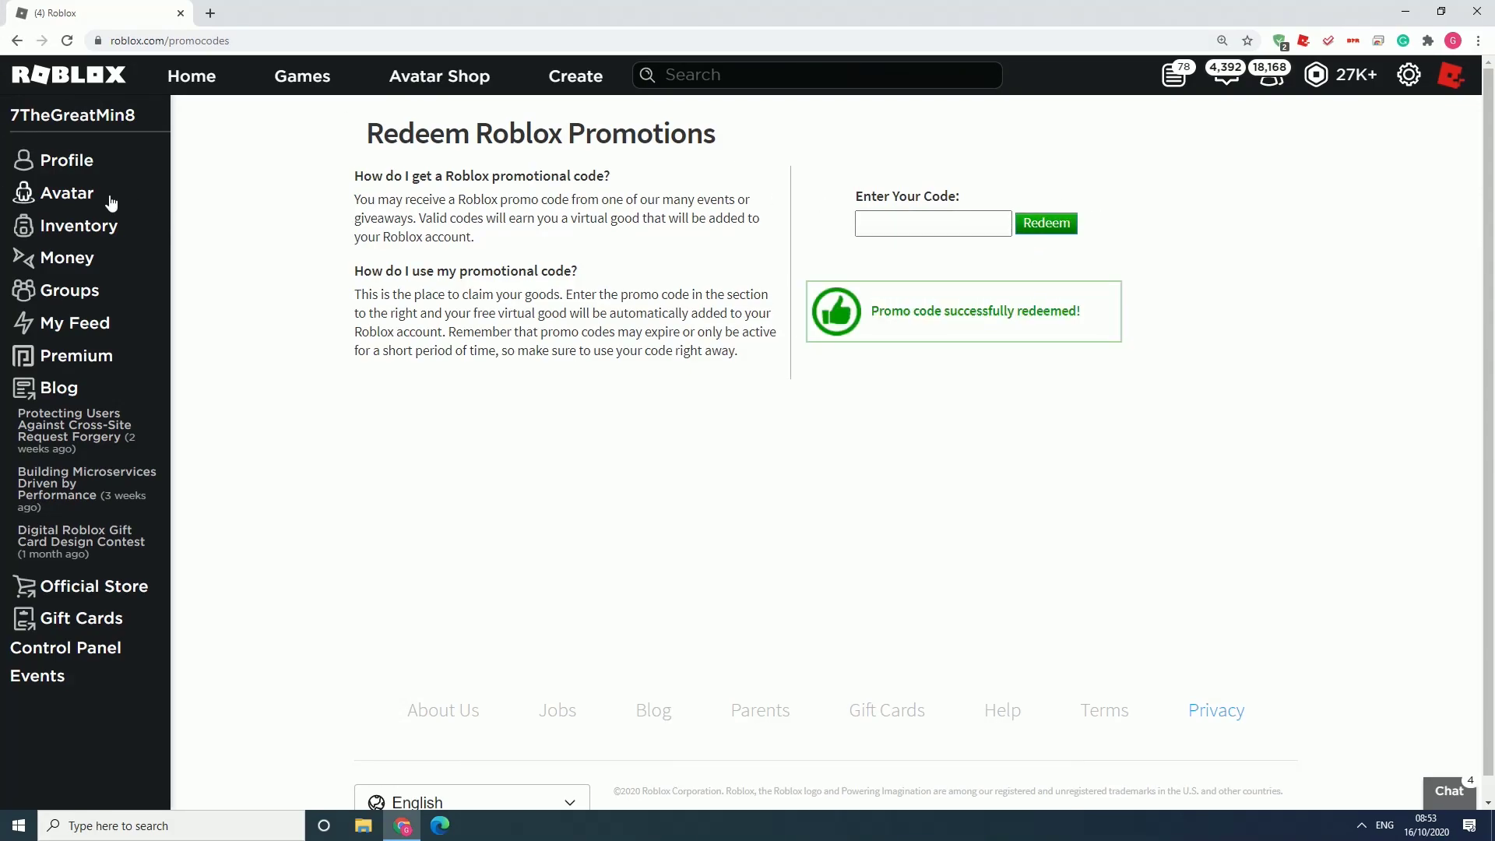
Step: Filter the inventory to Back accessories, showing the Topaz Hummingbird Wings first
click(105, 227)
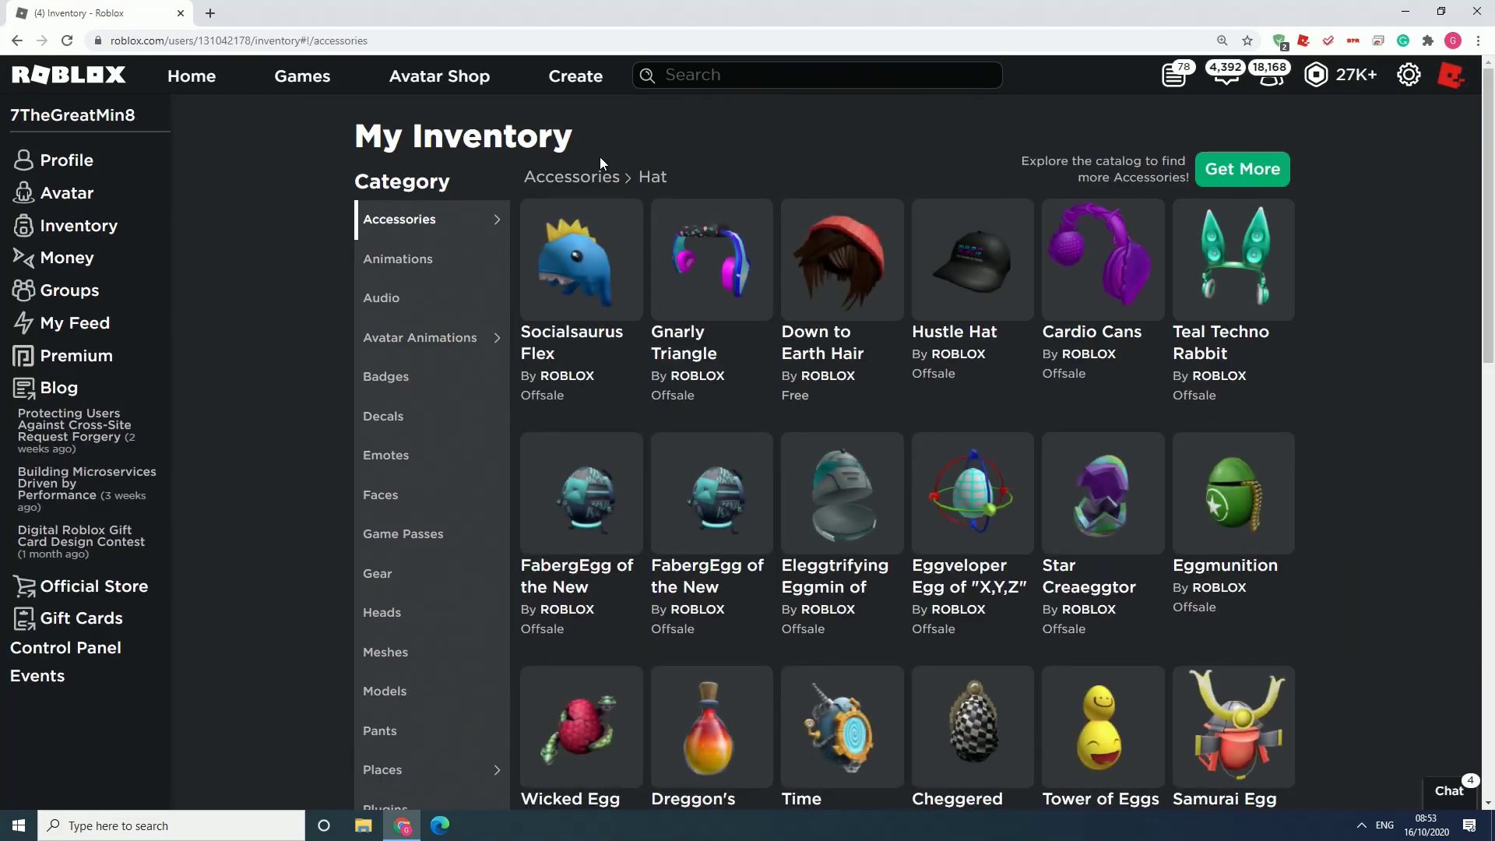
mouse_move(431, 221)
click(541, 481)
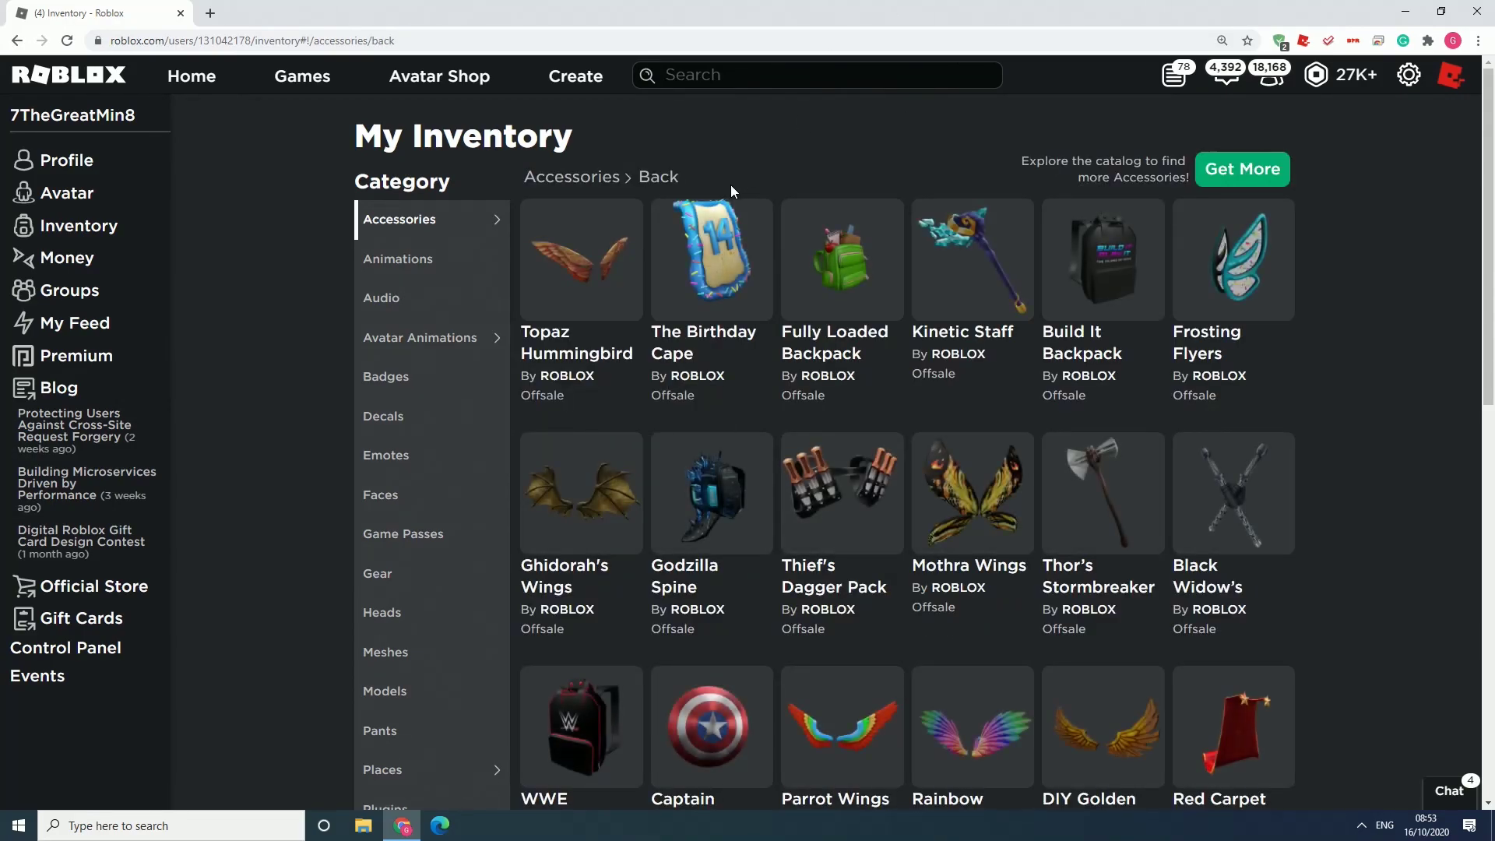
Step: Open the owned Topaz Hummingbird Wings page and rotate the avatar to view the wings from behind
click(608, 302)
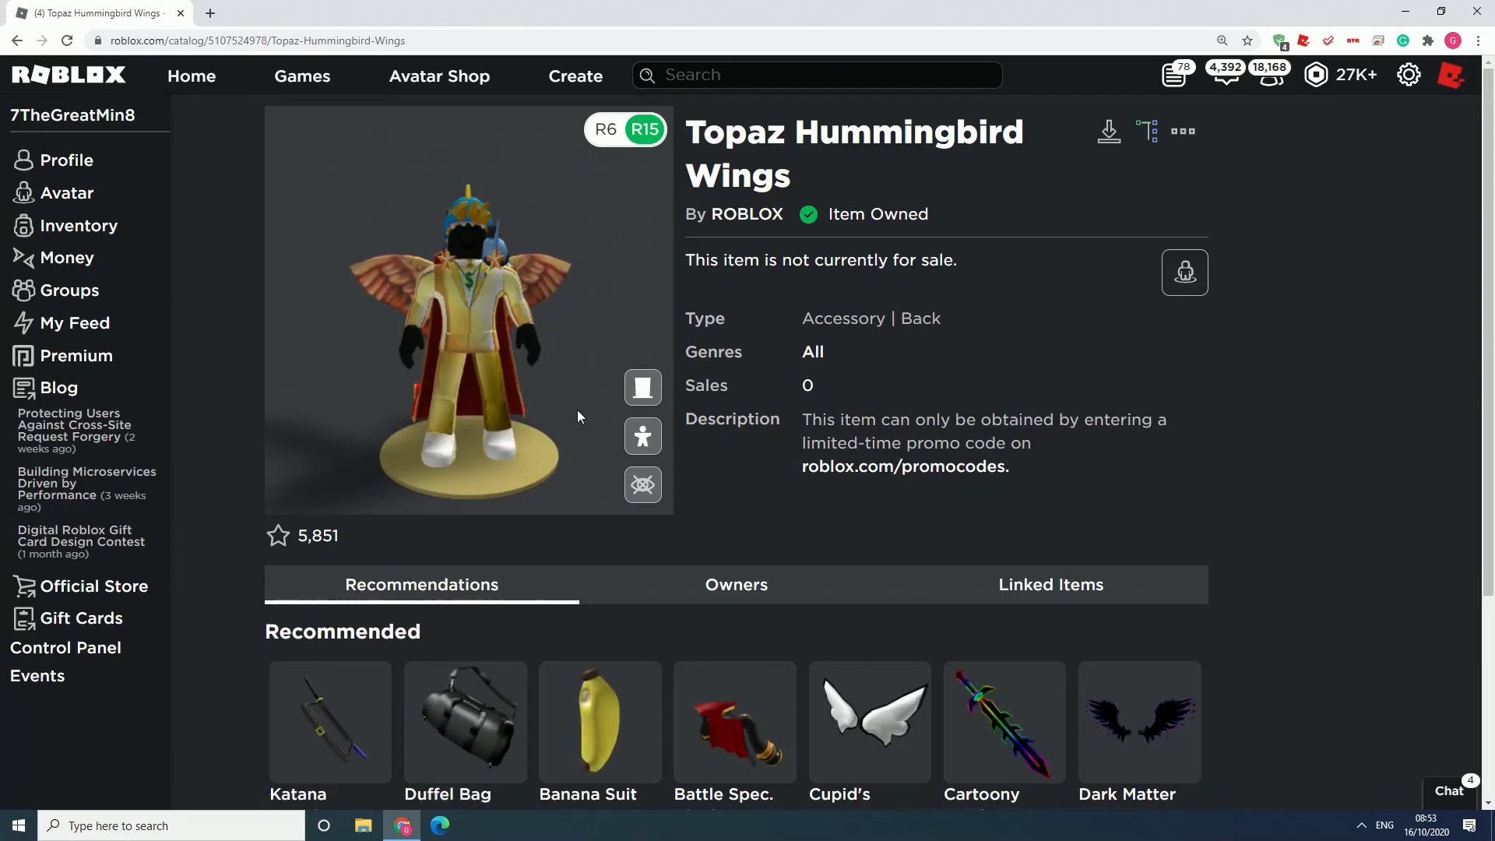
drag(562, 435, 182, 441)
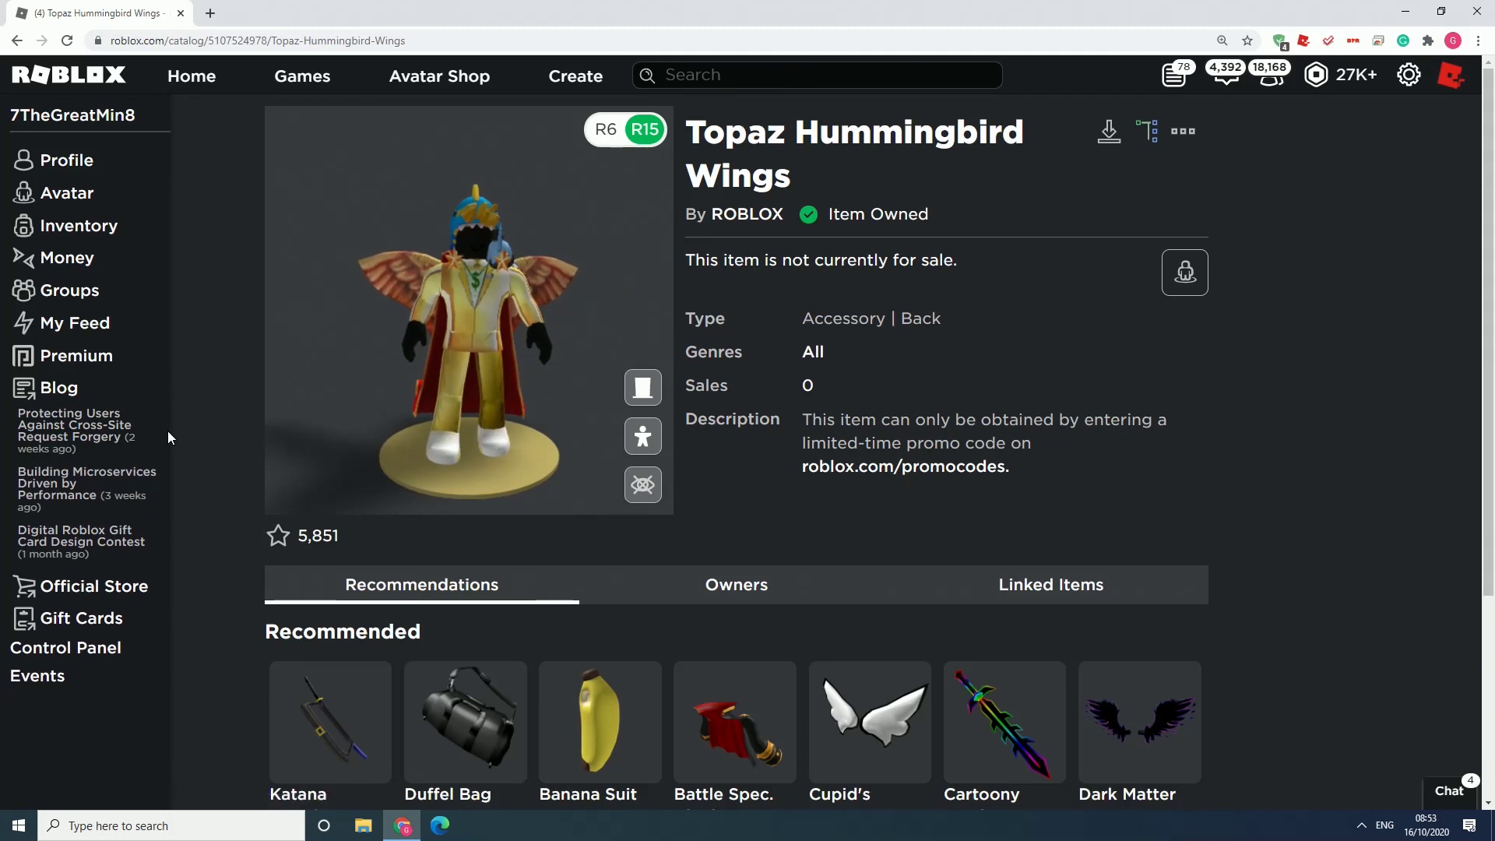
drag(530, 409, 304, 427)
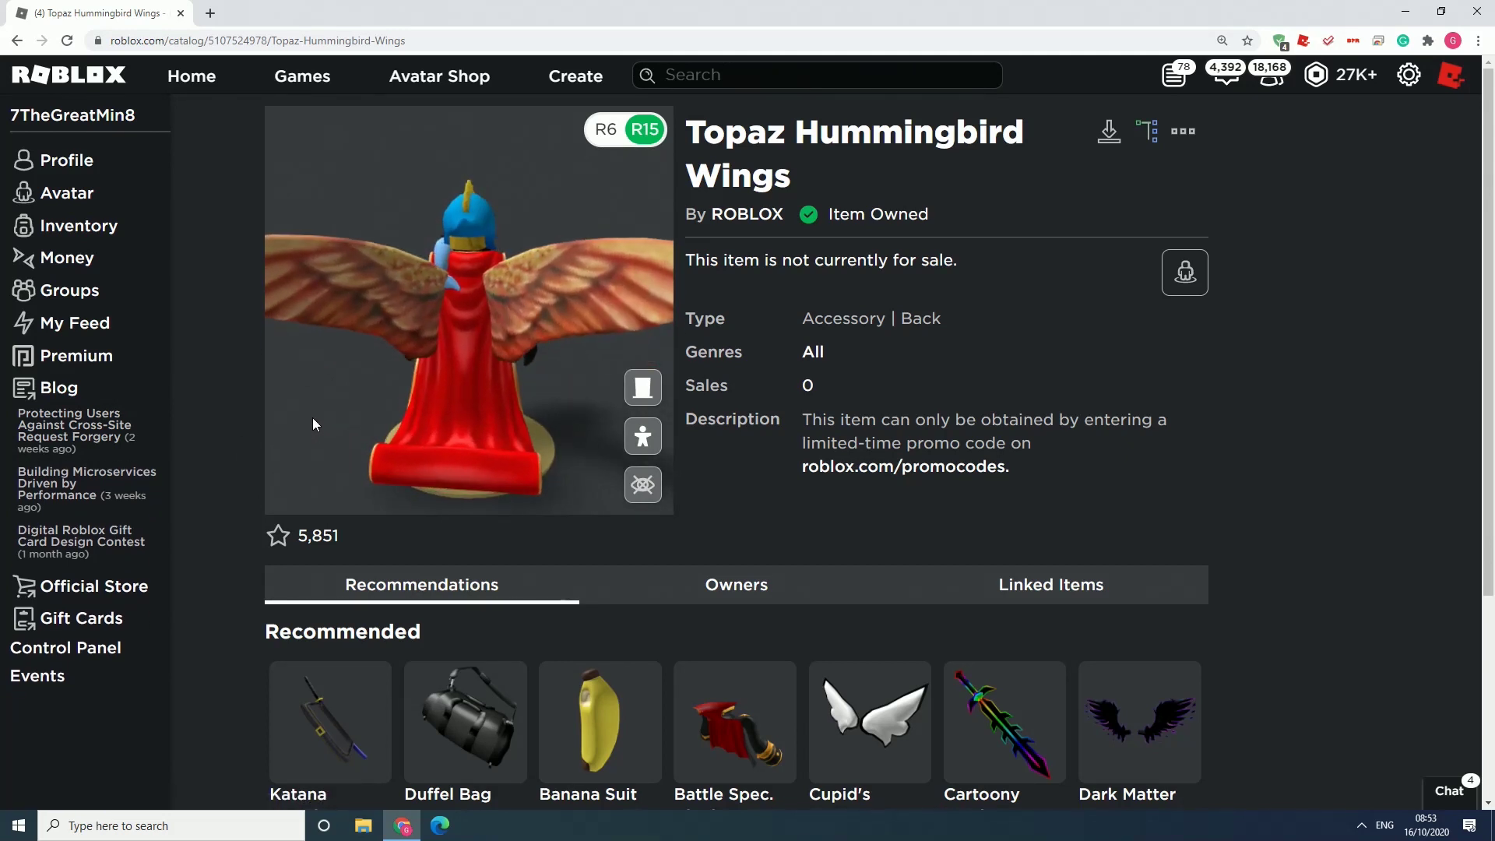